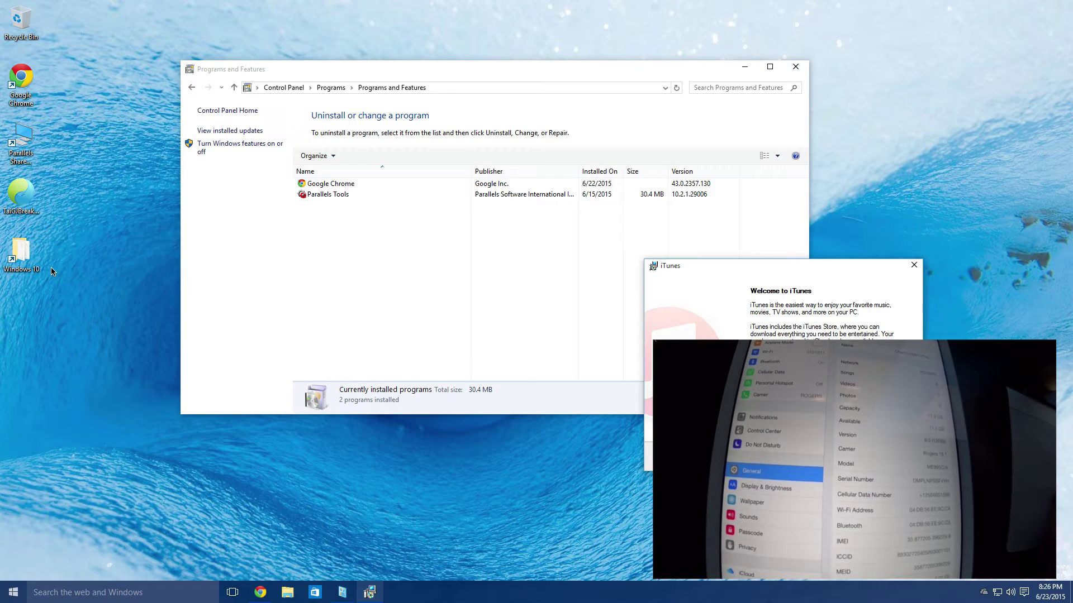
Step: Minimize Chrome, launch the TaiG jailbreak tool from the desktop and move its window aside
click(261, 592)
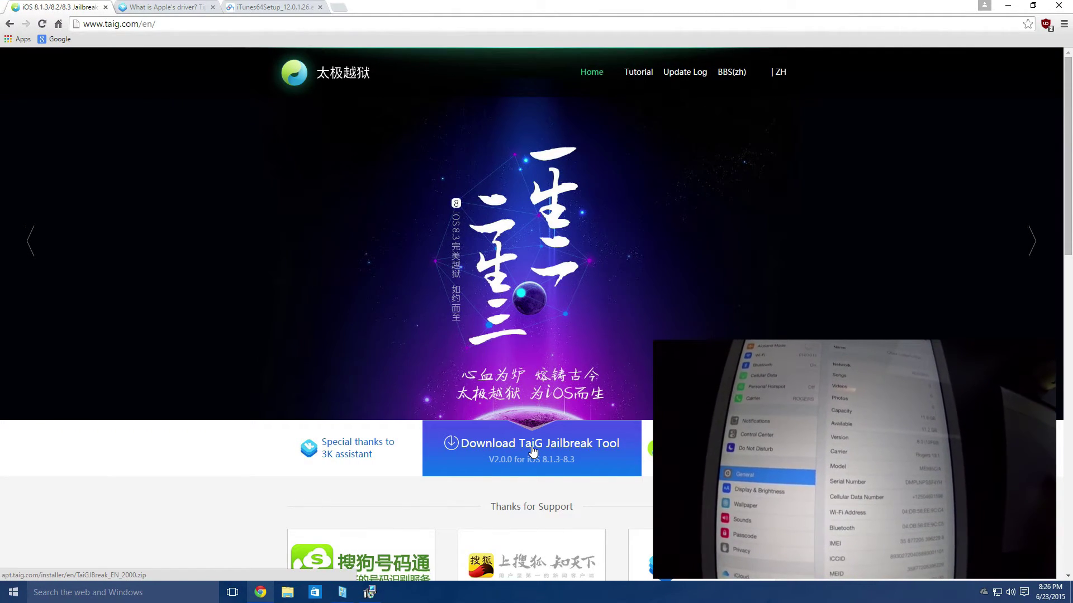
click(1008, 5)
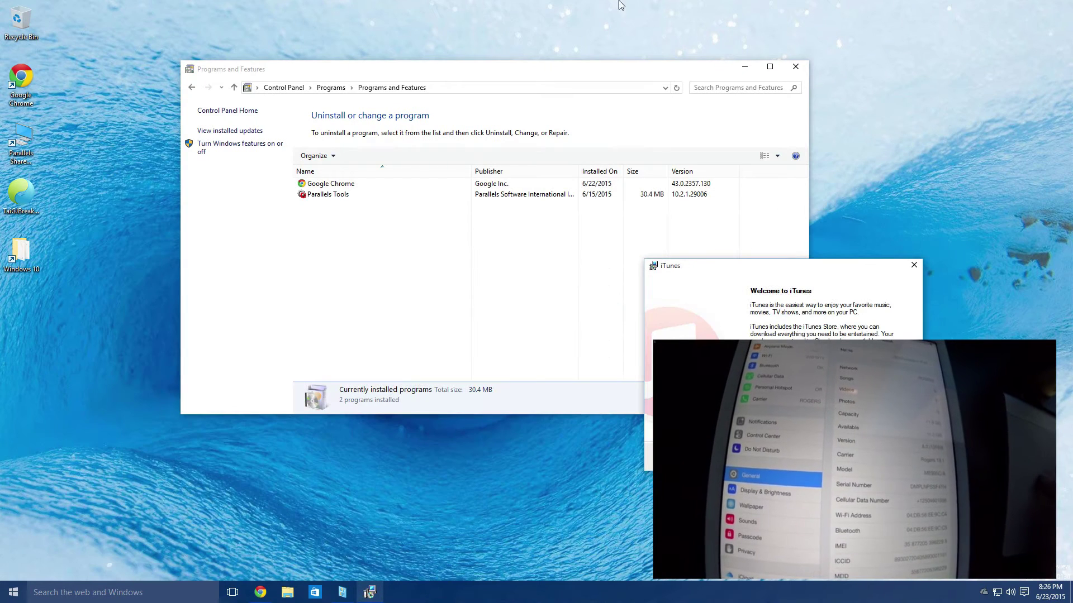
double_click(21, 194)
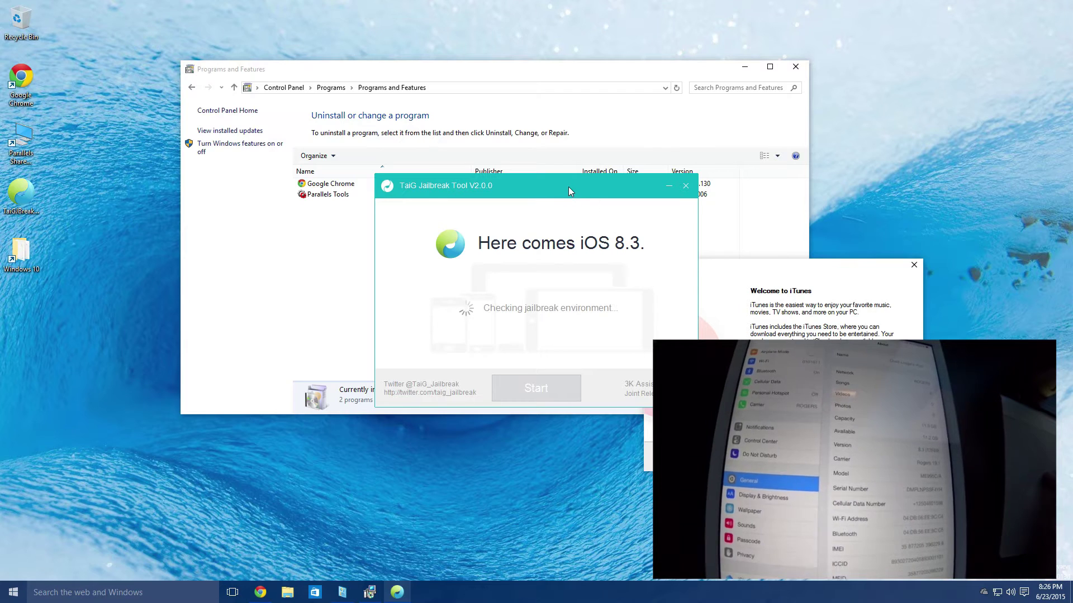
drag(568, 187, 501, 210)
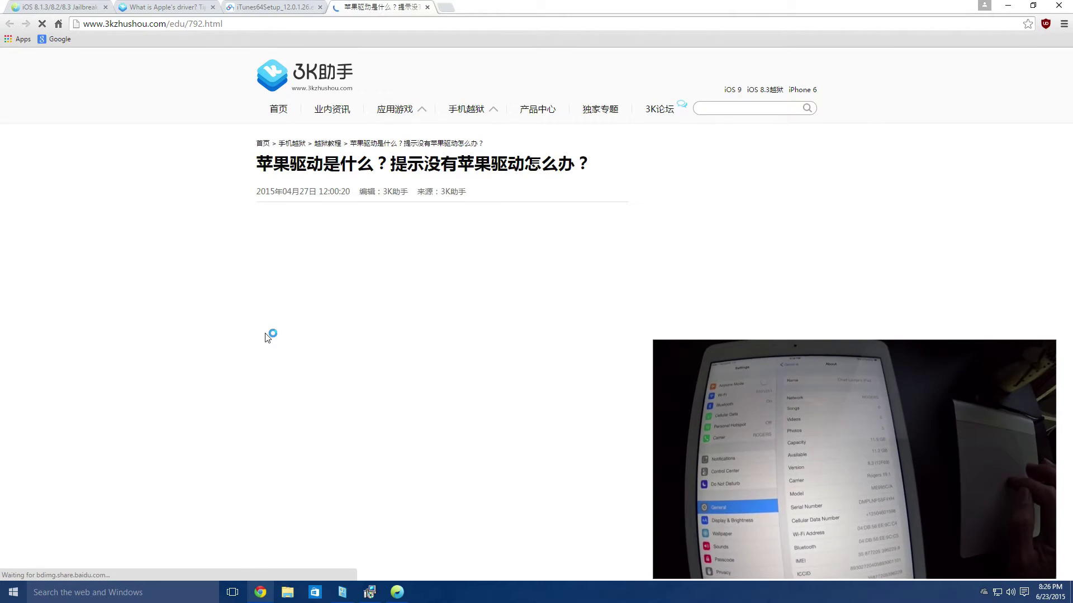
Step: Compare the article's 32-bit and 64-bit Apple driver lines, then minimize Chrome
click(153, 8)
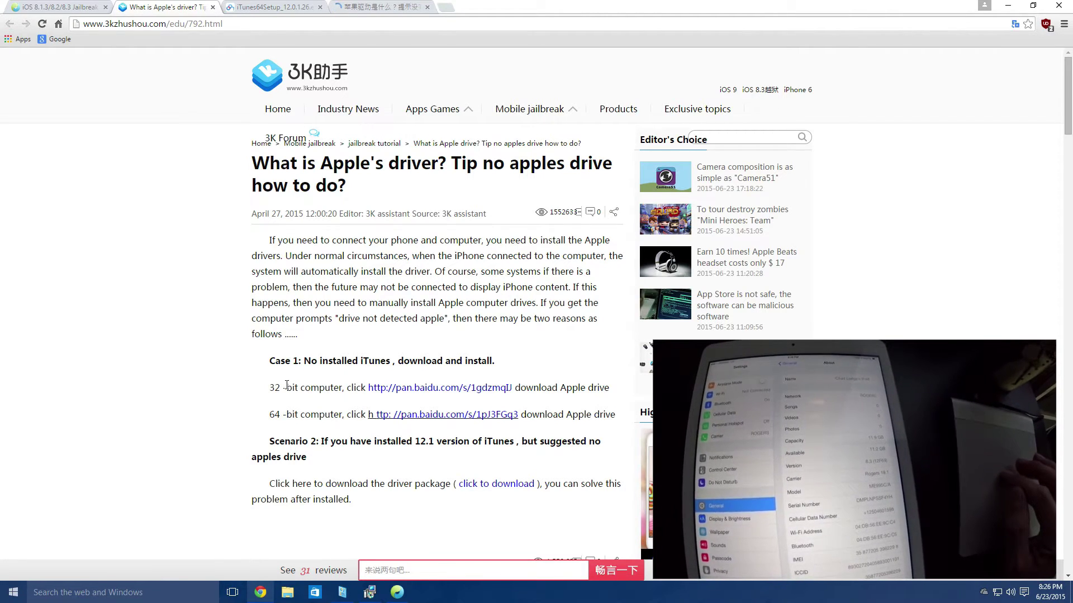
drag(273, 387, 329, 387)
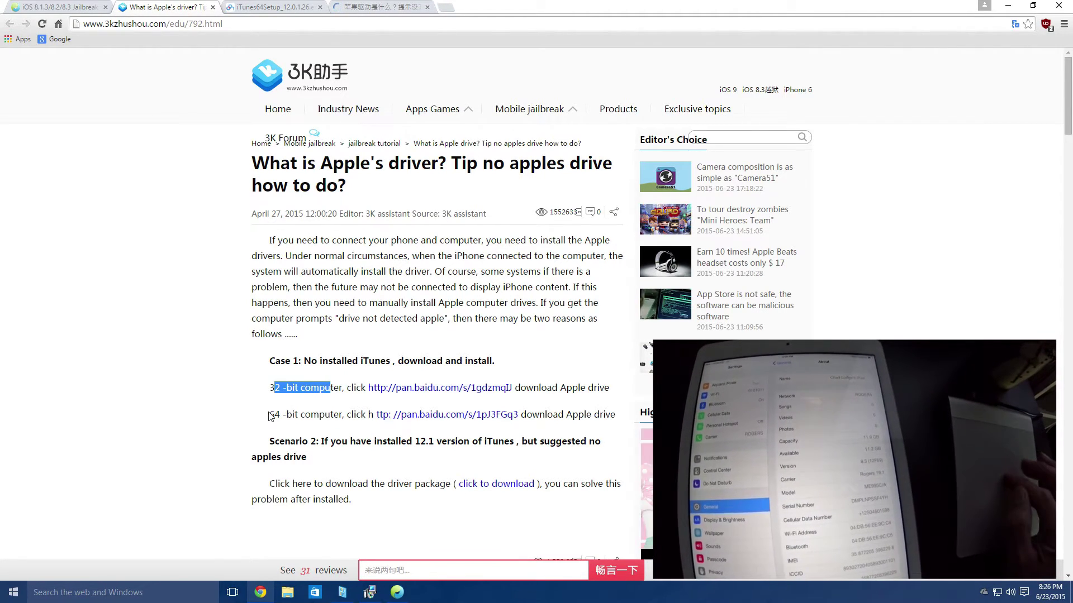
drag(269, 414, 331, 417)
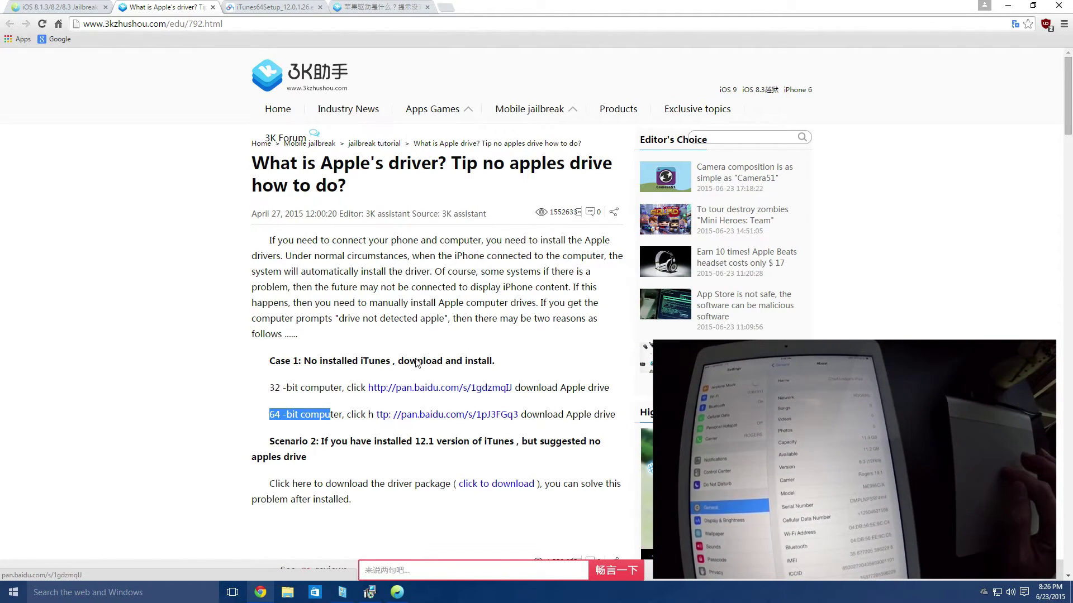
click(390, 7)
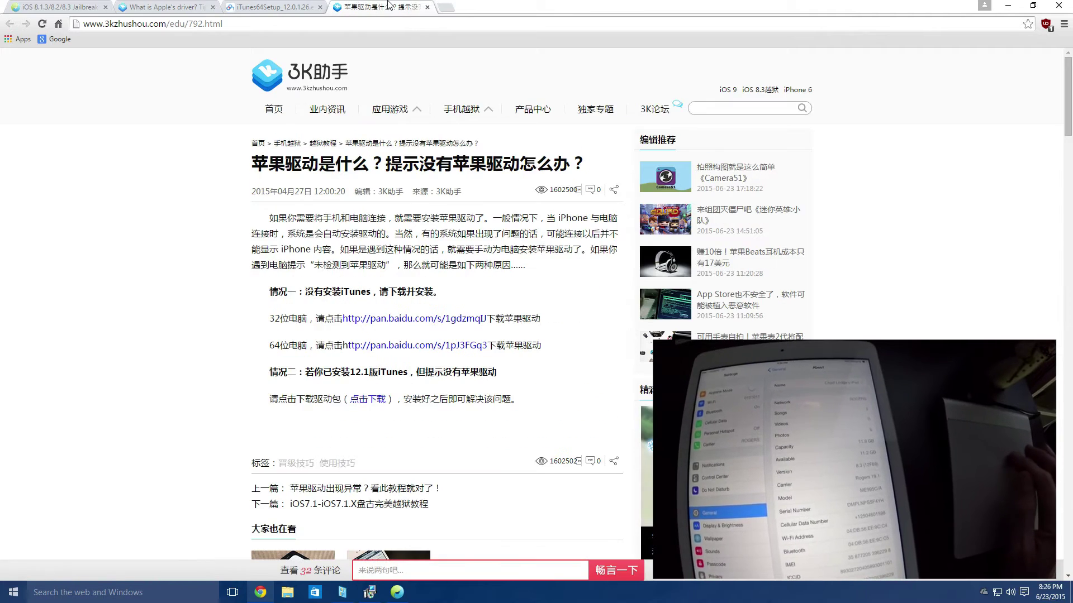
click(1007, 6)
Step: Install iTunes with default options, approve the UAC prompt, and close the TaiG tool
click(755, 296)
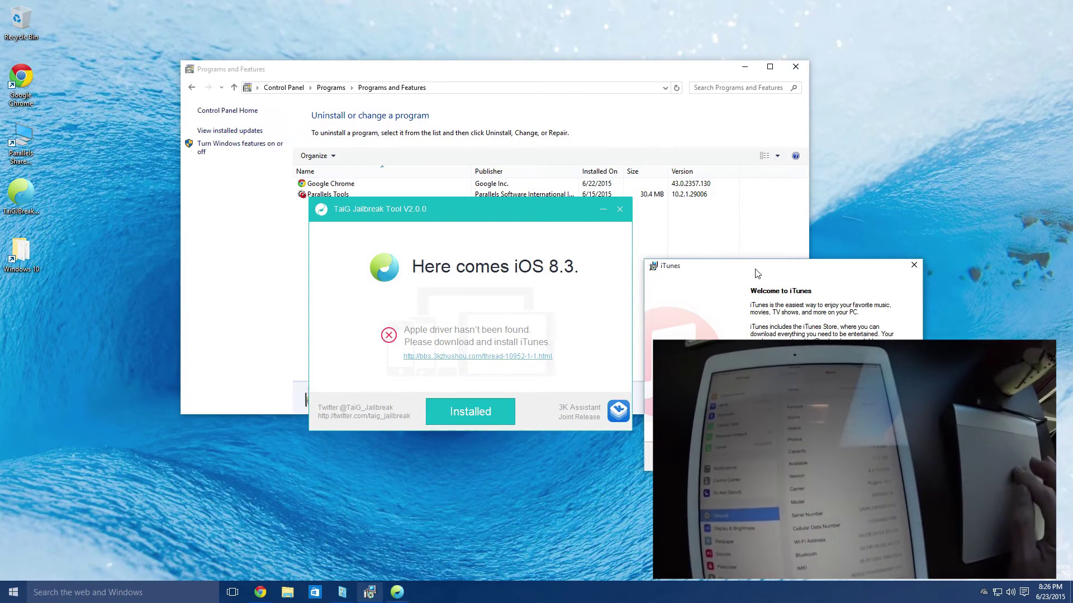
click(832, 455)
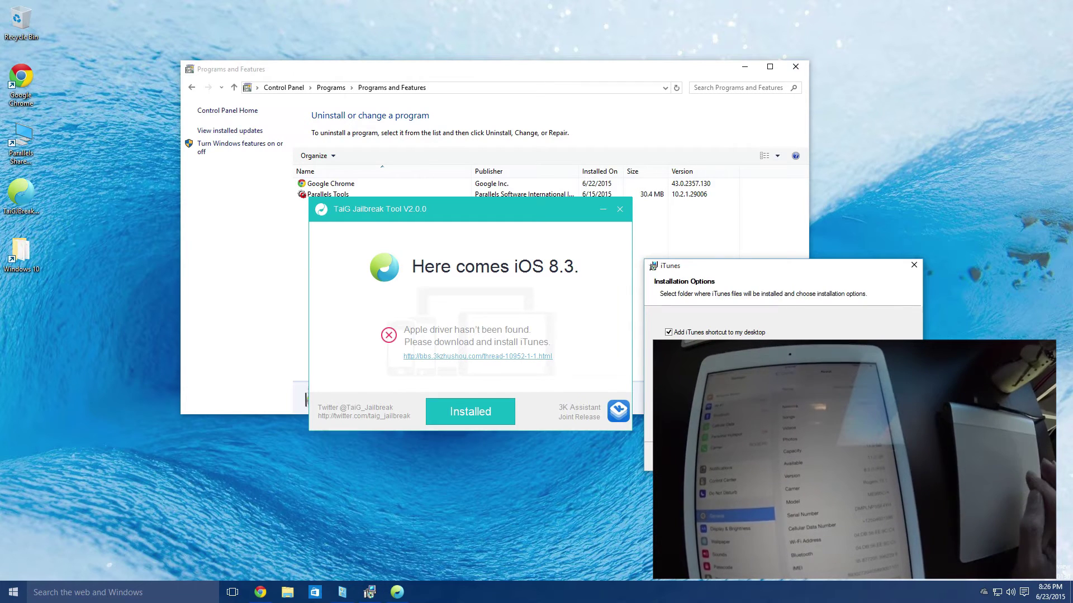
click(833, 456)
click(600, 306)
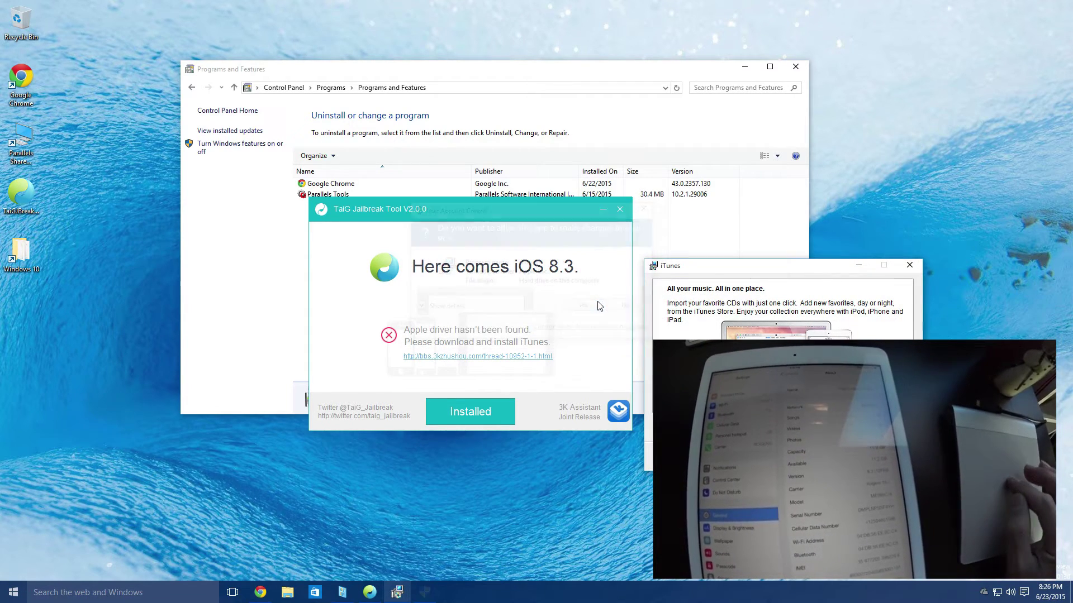
click(619, 210)
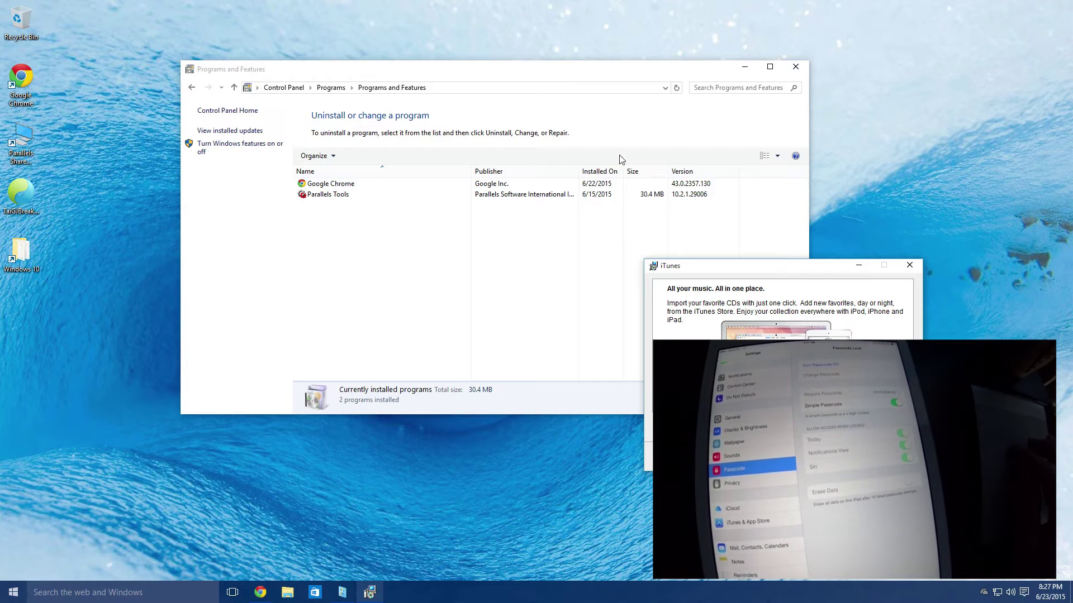
Step: Close Programs and Features and approve the installer's permission prompt with Alt+Y
click(796, 67)
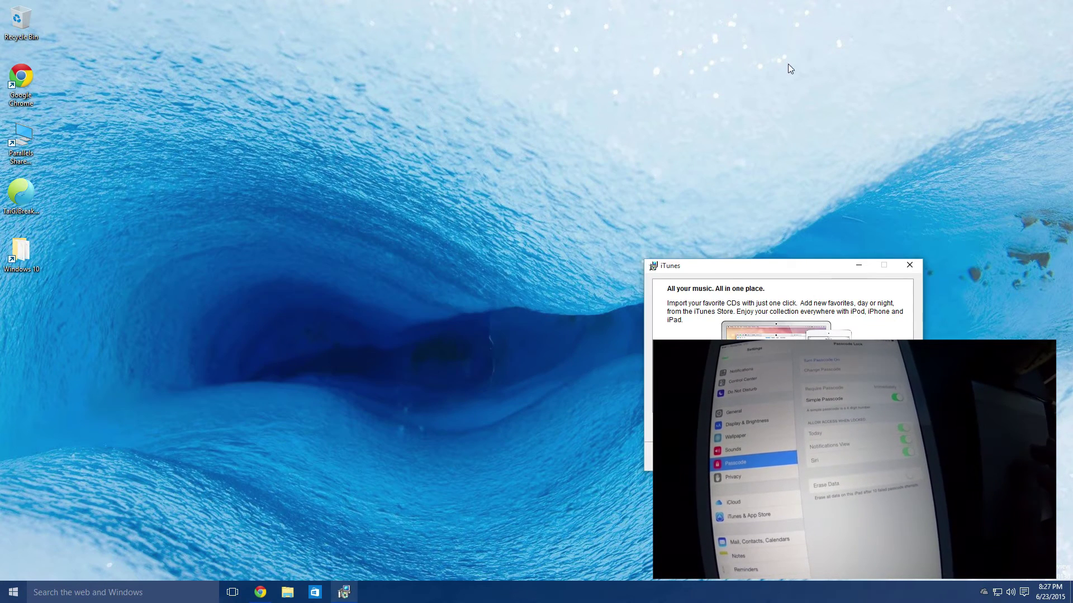
key(alt+y)
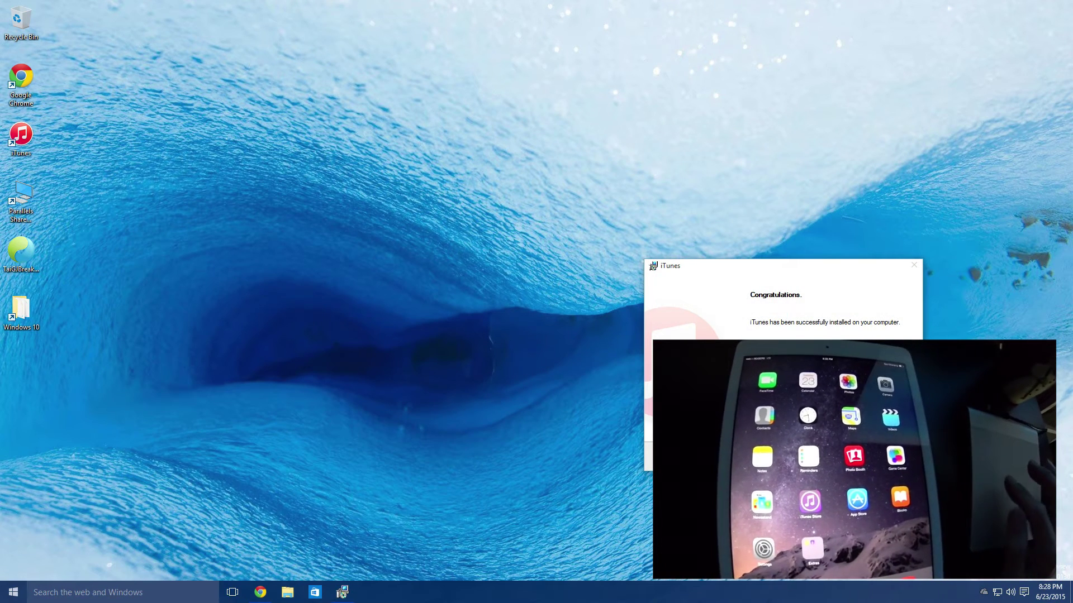
Step: Finish the iTunes installer and shift the opened iTunes window slightly right
key(Return)
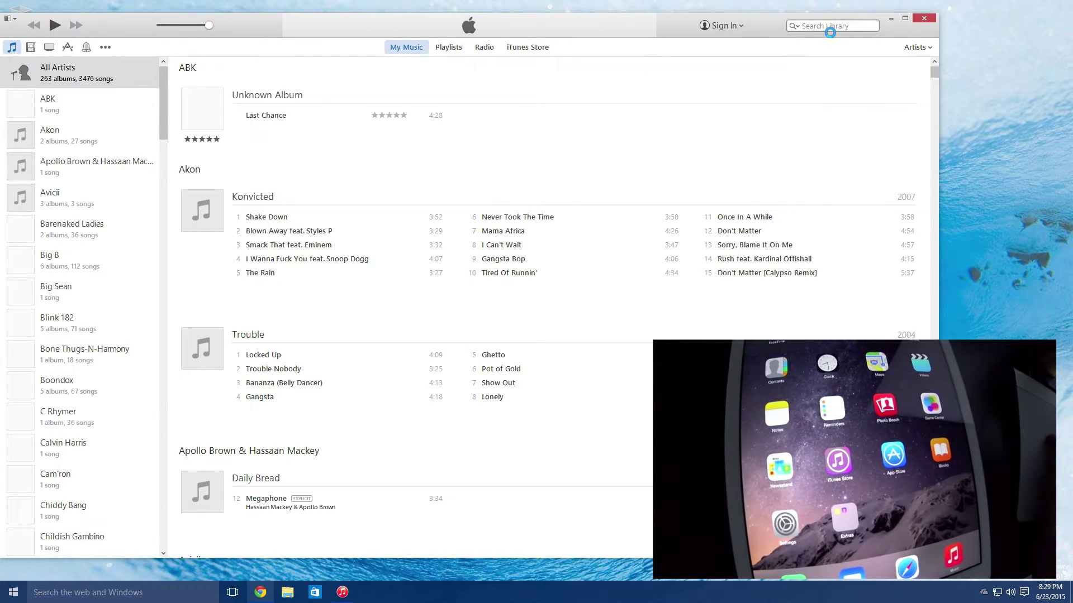
drag(676, 28, 694, 26)
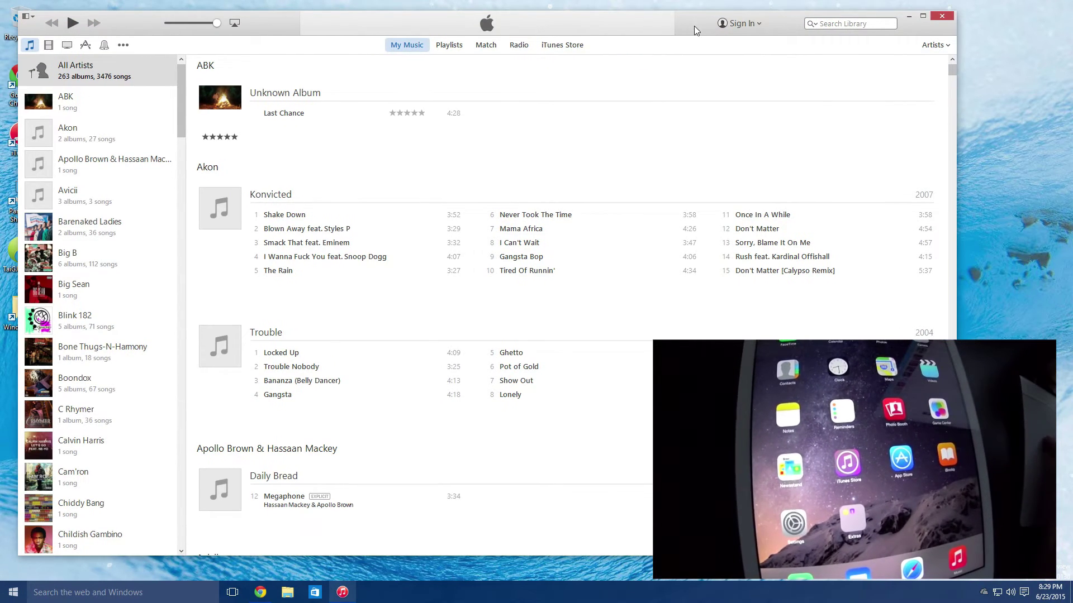
Step: Show the iTunes menu bar and confirm version 12.0.1.26 in Help > About iTunes
click(27, 17)
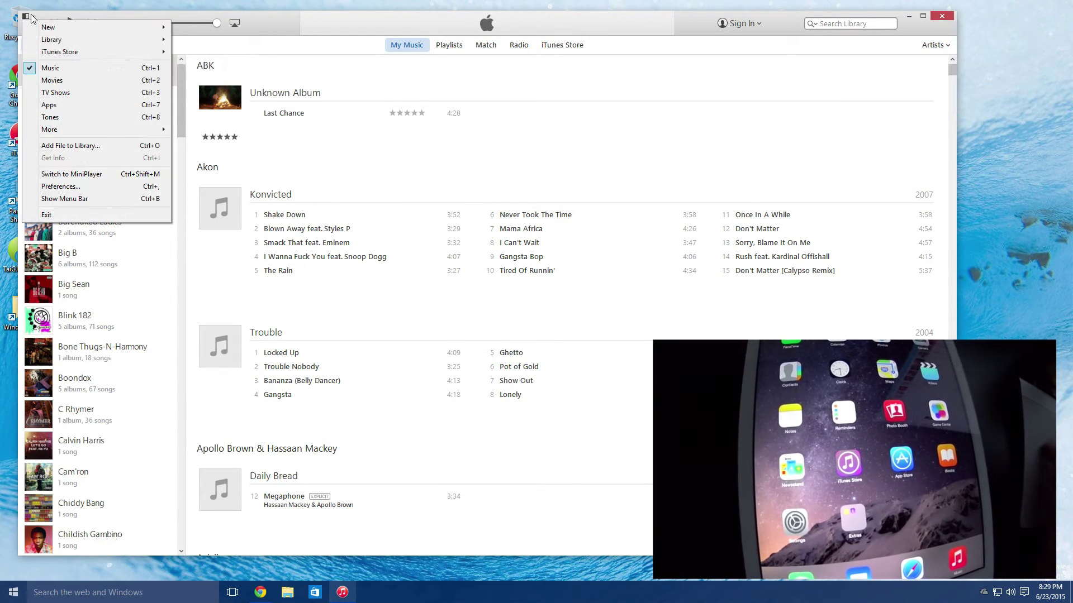
click(79, 199)
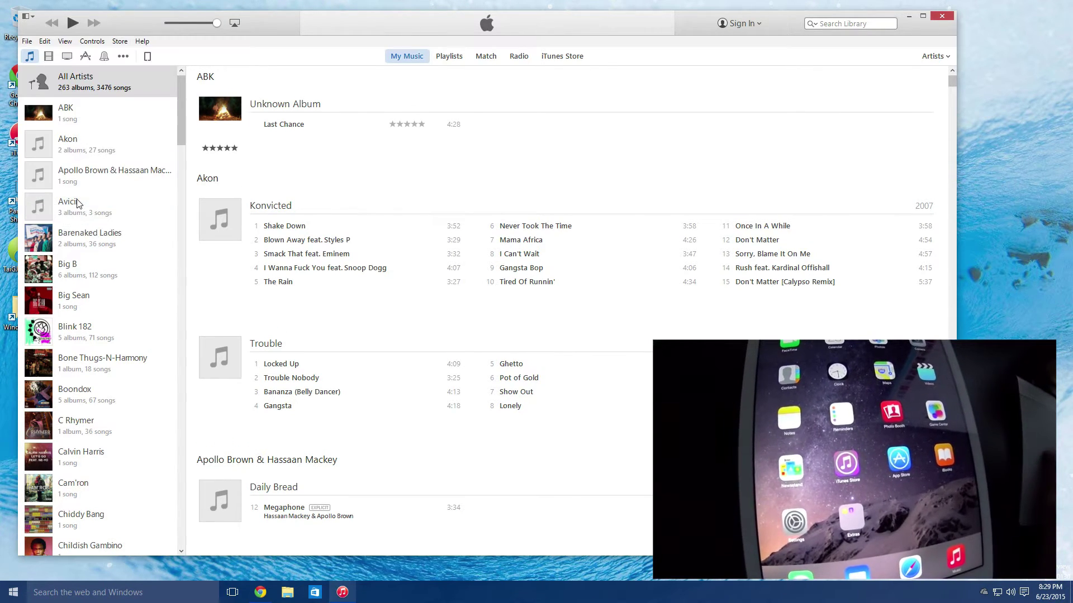
click(148, 43)
click(180, 209)
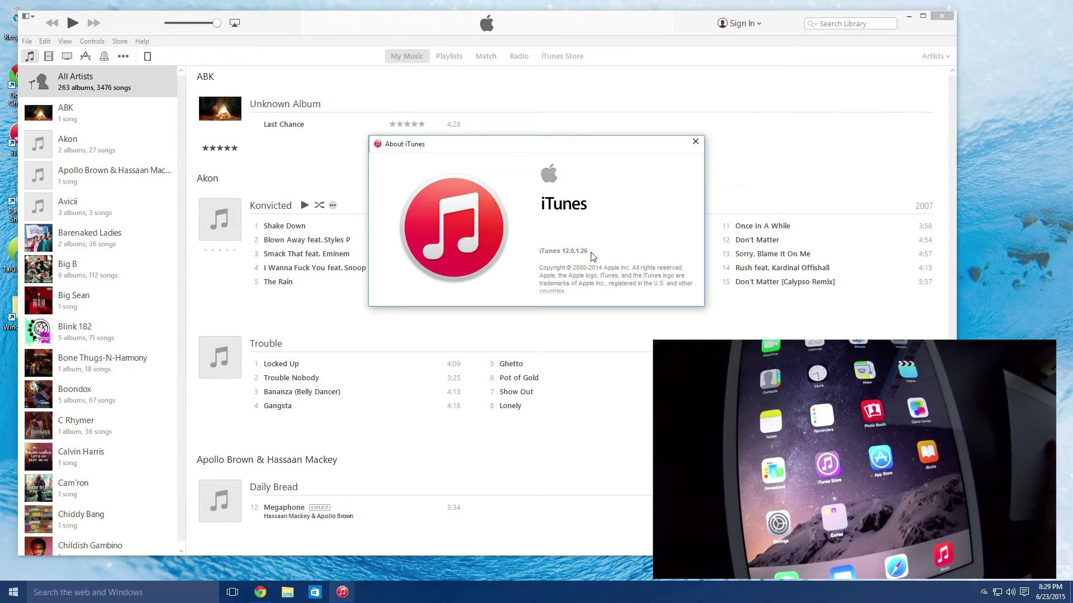
click(695, 142)
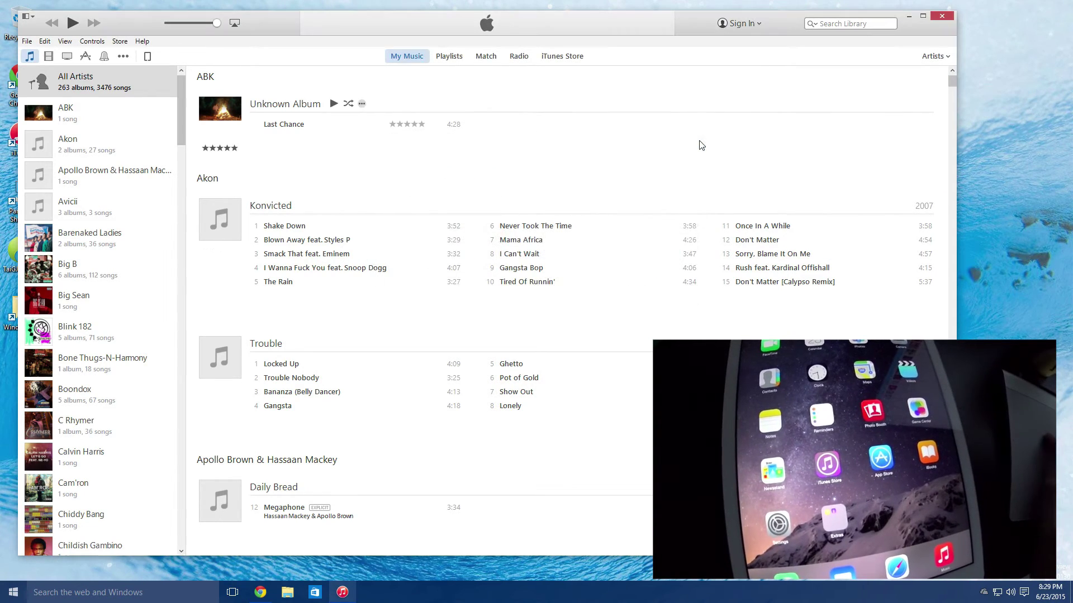
Step: Quit iTunes, relaunch TaiGJBreak and move its window up and left for the device check
click(943, 18)
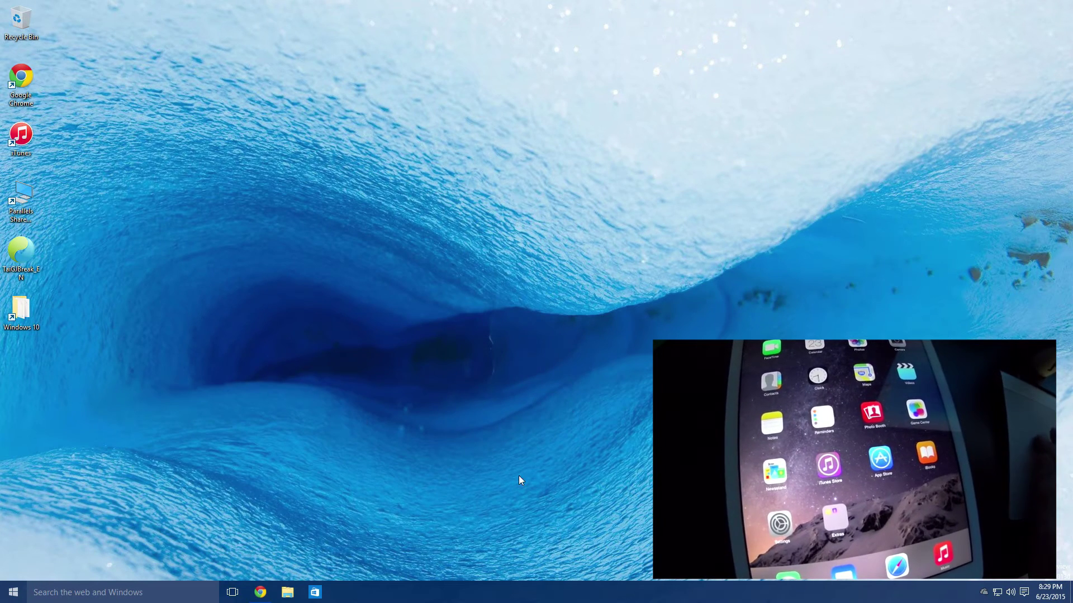
double_click(17, 263)
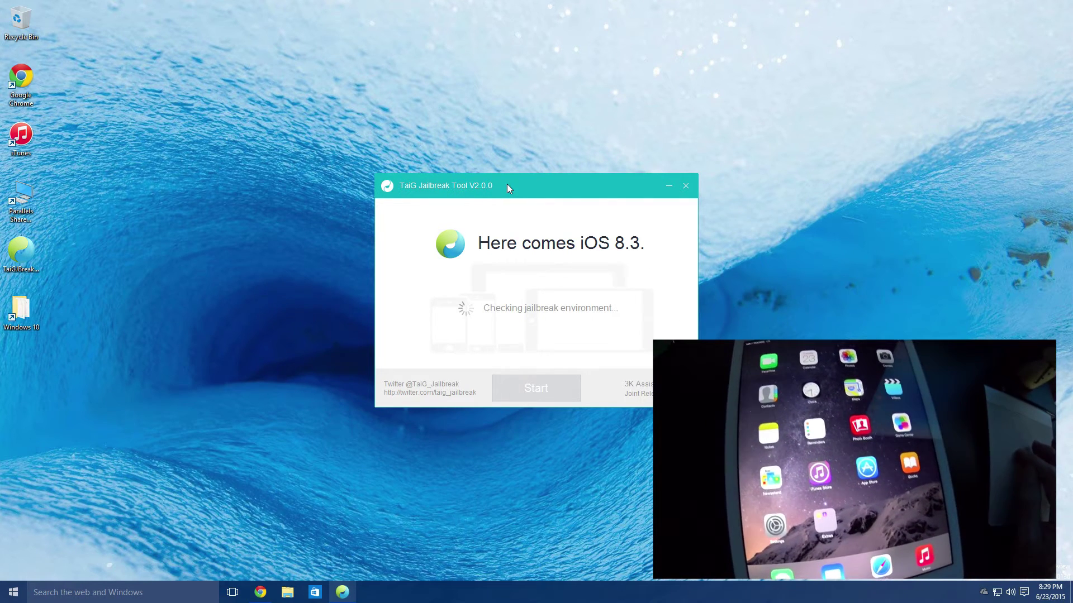
drag(507, 184, 405, 159)
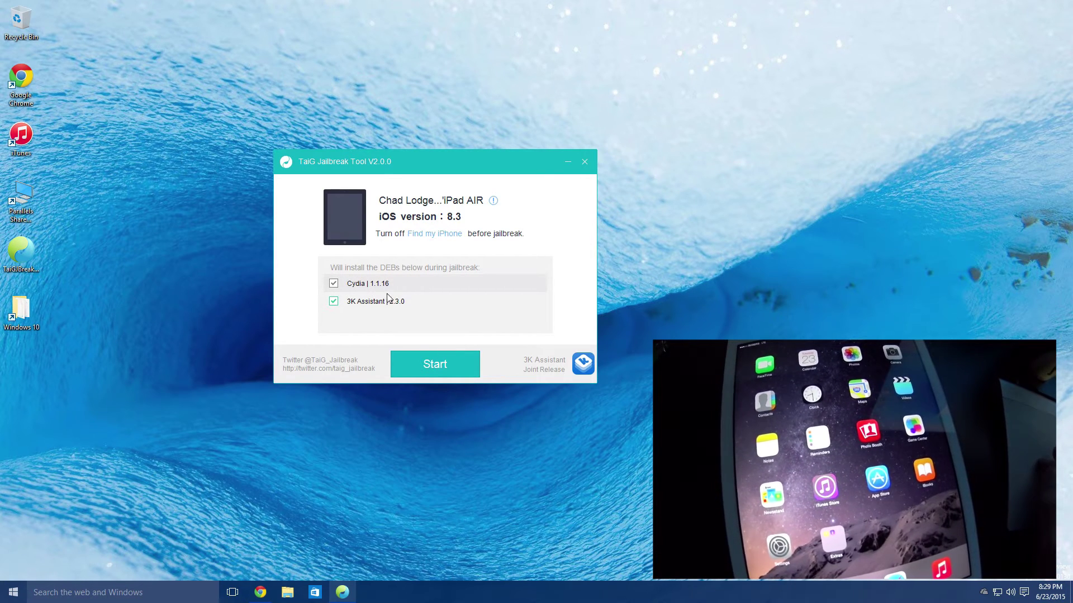
Step: Start jailbreaking the connected iPad Air on iOS 8.3
click(424, 365)
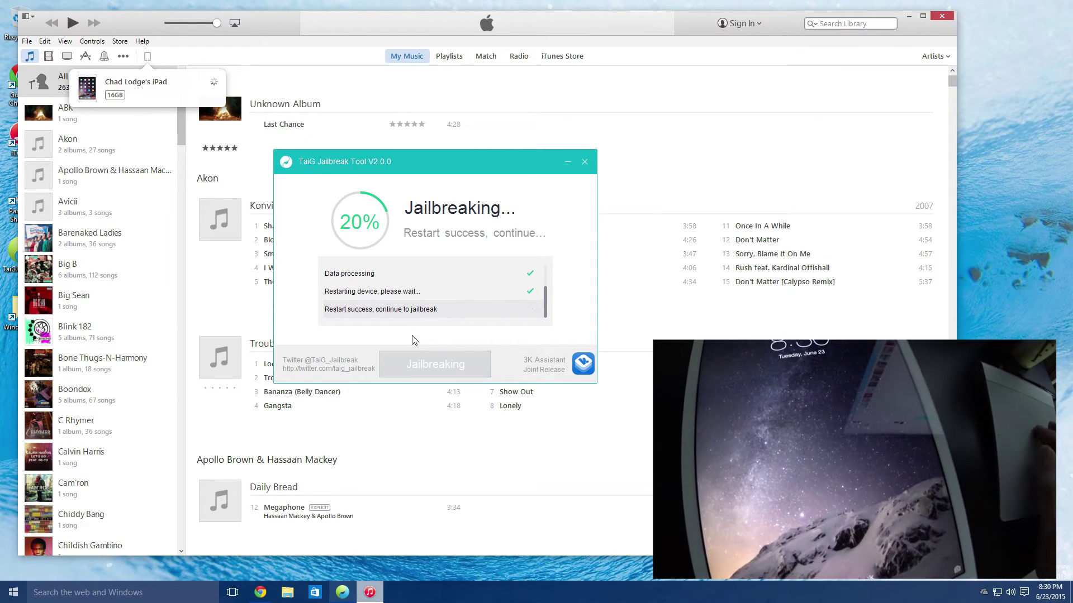
Step: Close the iTunes window that reopened during the jailbreak
click(942, 17)
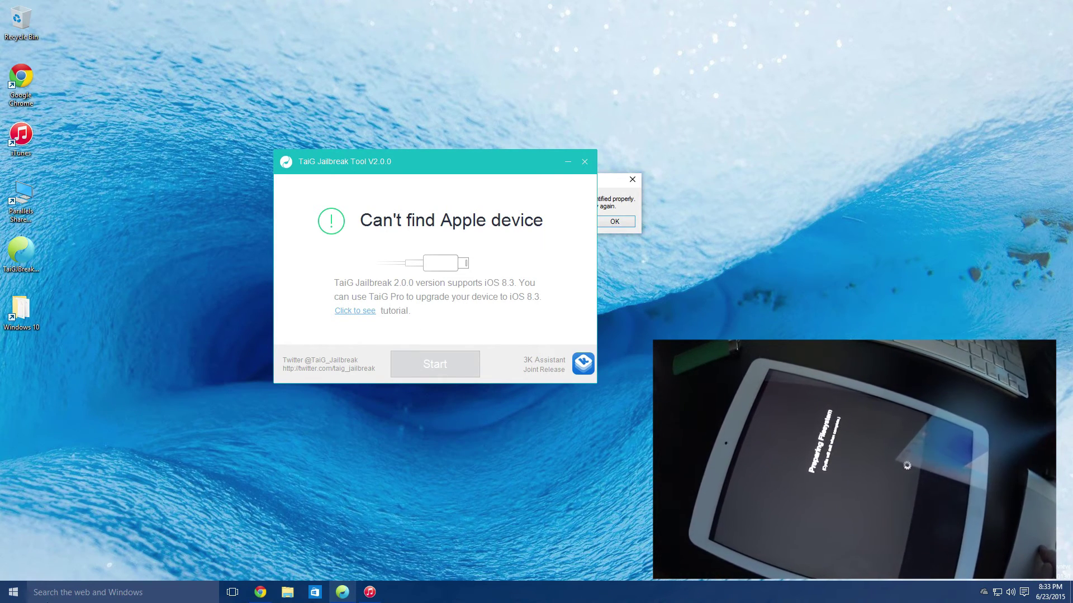
click(48, 592)
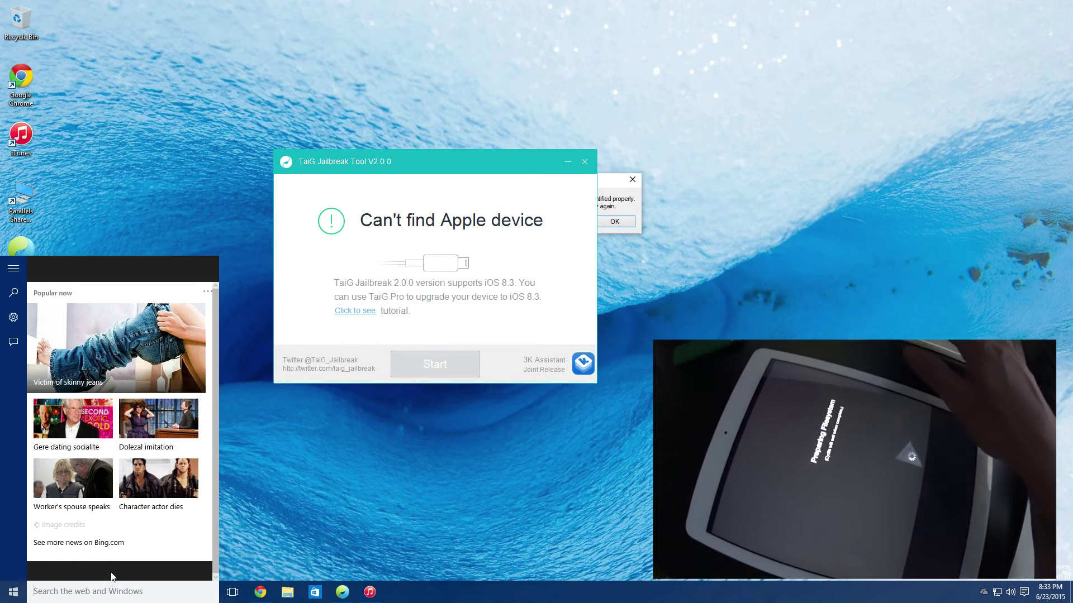
text(control Panel)
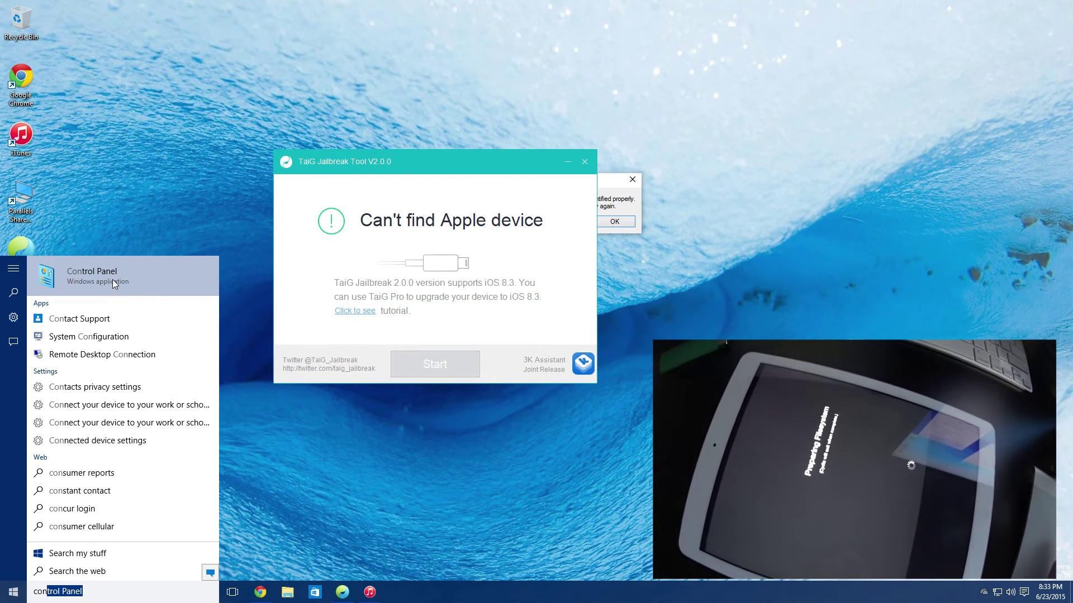
click(112, 279)
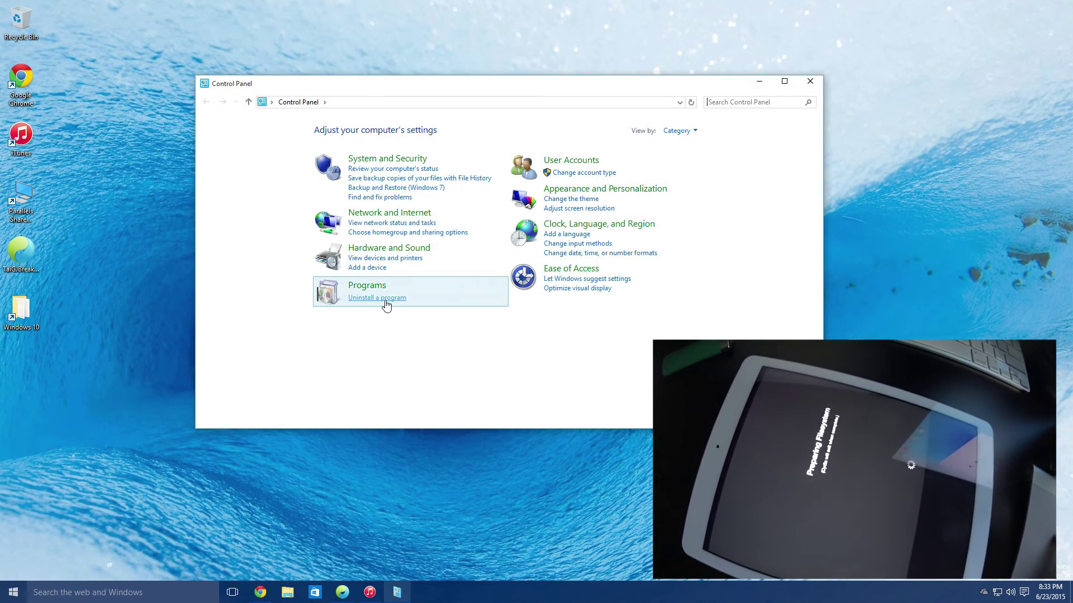
click(381, 300)
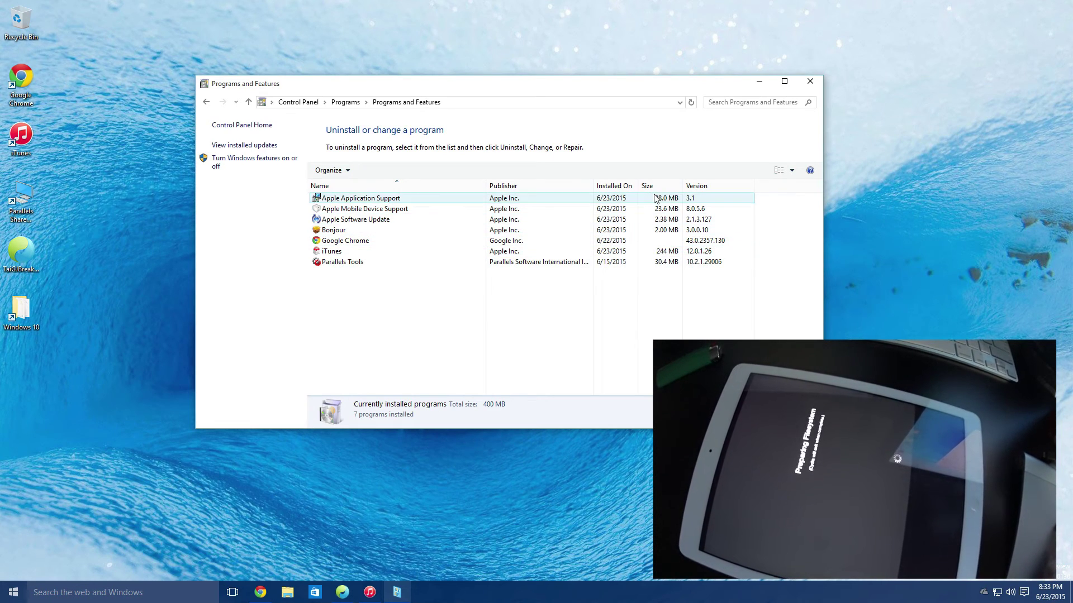
click(810, 81)
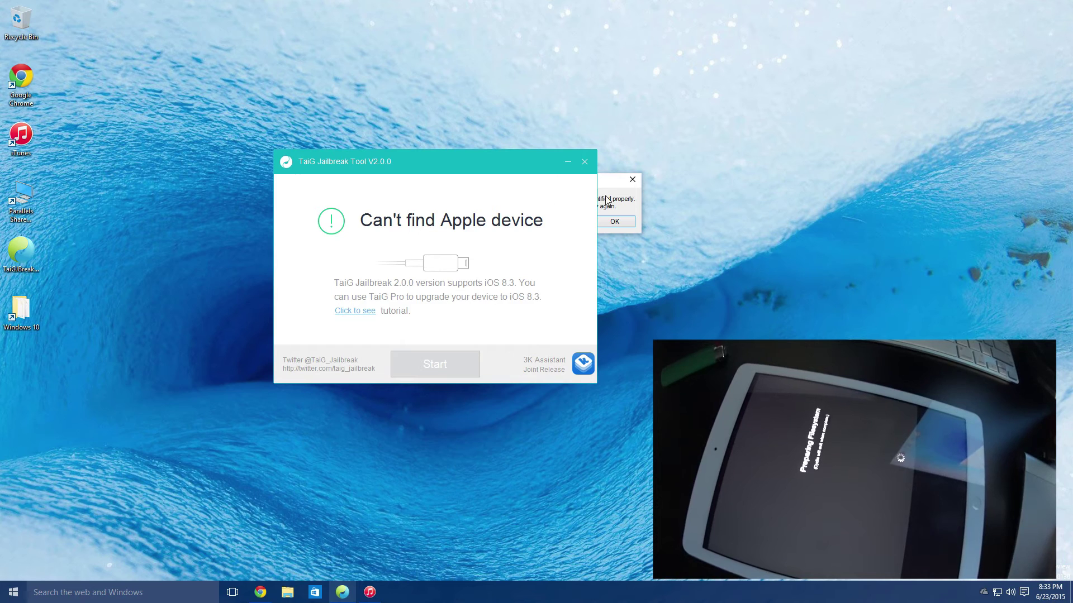
Step: Dismiss the extra device error message box with OK
click(619, 221)
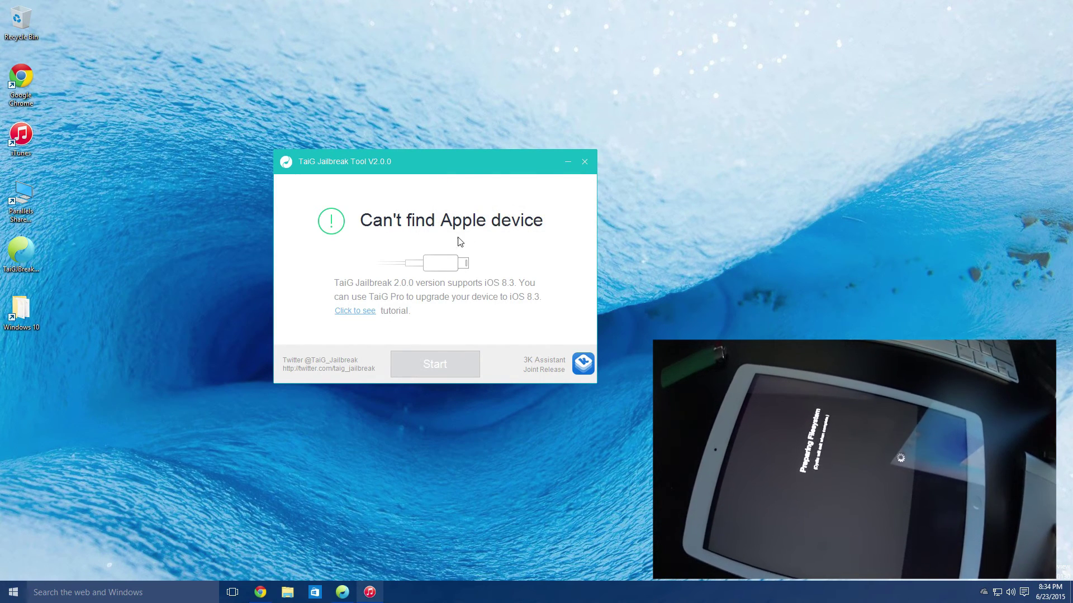